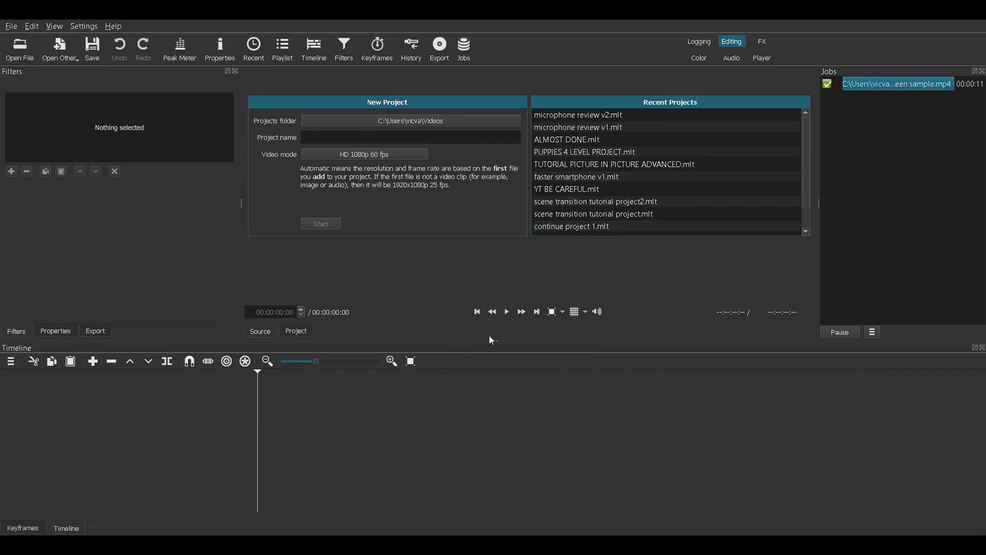
Enlarge the timeline area and add the first two video tracks, V1 and V2
left_click_drag(491, 340, 492, 262)
right_click(314, 347)
mouse_move(333, 354)
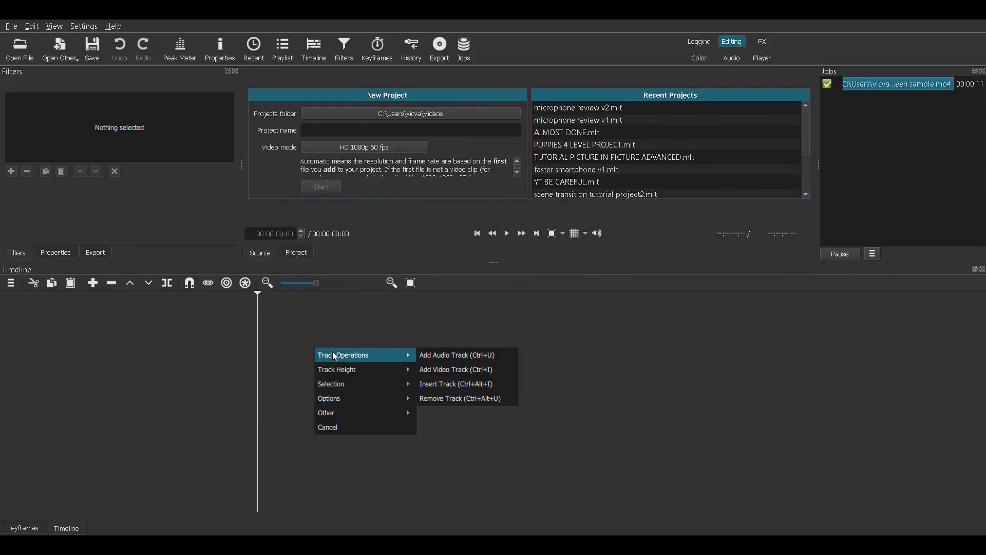
left_click(452, 368)
right_click(226, 383)
mouse_move(253, 386)
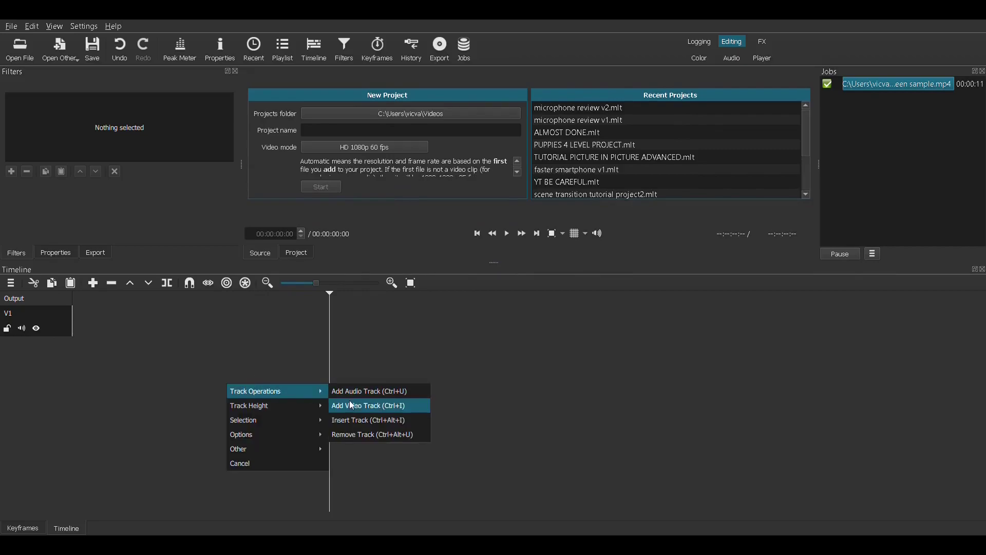
left_click(377, 405)
Add two more empty video tracks, V3 and V4
right_click(183, 403)
mouse_move(271, 412)
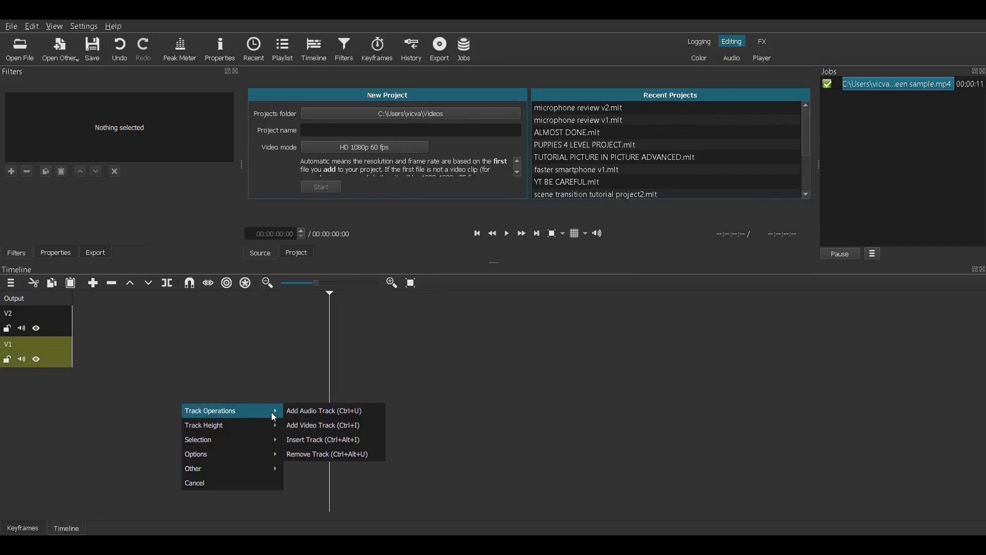
left_click(316, 421)
right_click(145, 434)
mouse_move(180, 440)
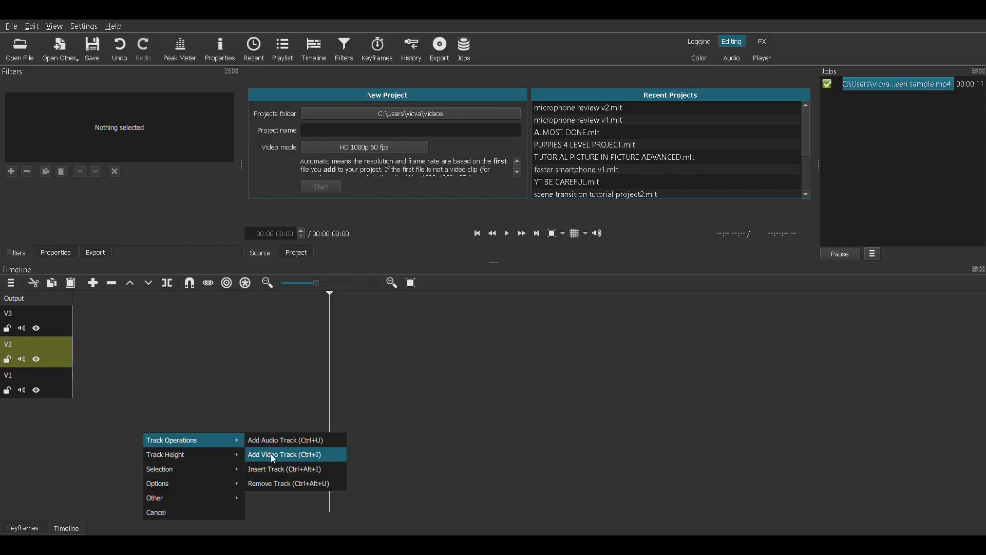
left_click(279, 457)
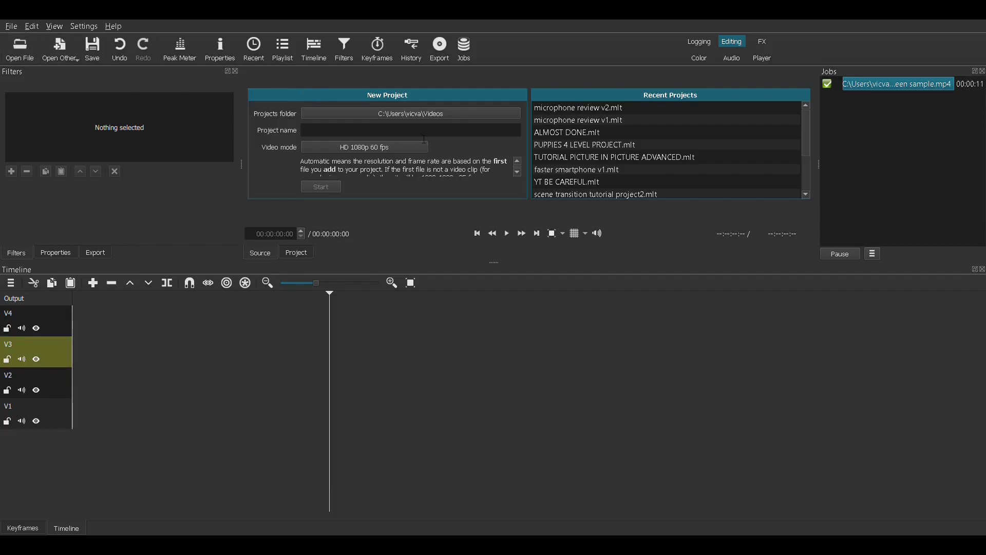
Open beach background.jpg and place it on V1, removing the leading gap so it starts at zero
left_click(22, 49)
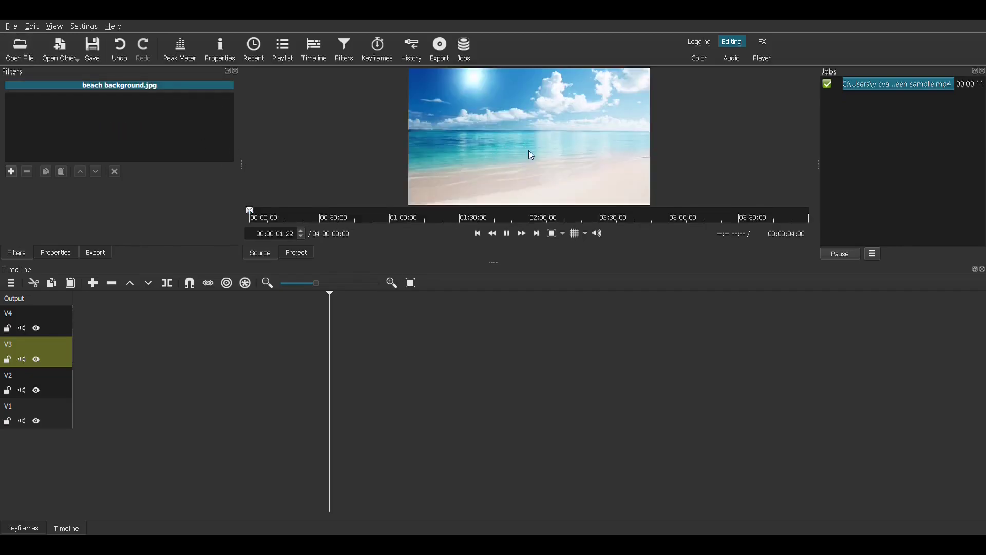
left_click_drag(529, 152, 93, 420)
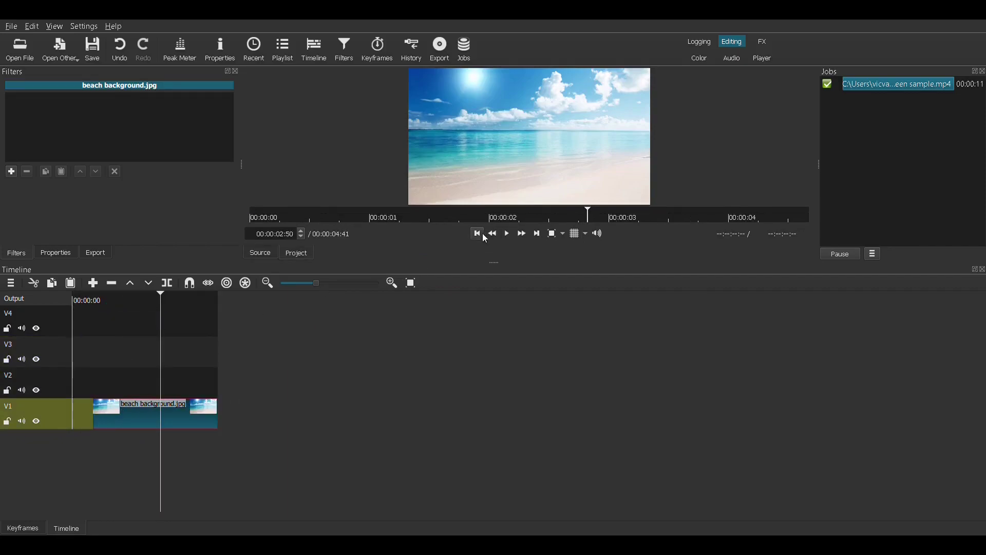
left_click(481, 236)
left_click(482, 236)
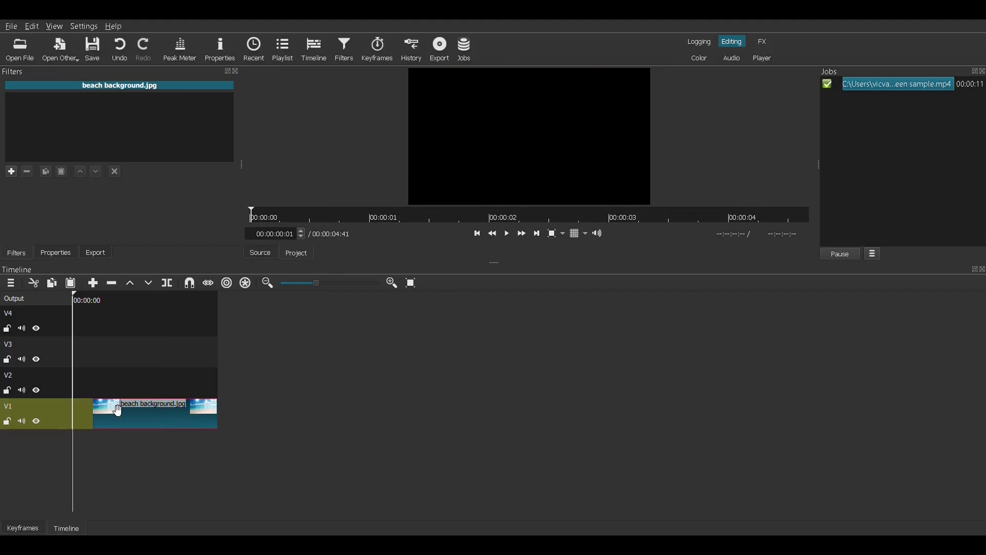
right_click(82, 412)
left_click(95, 448)
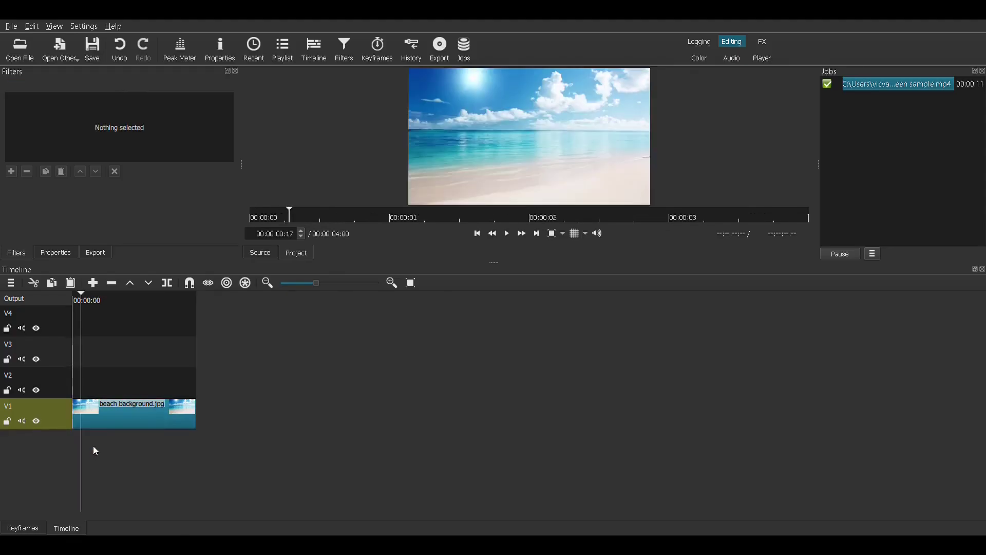
left_click(477, 238)
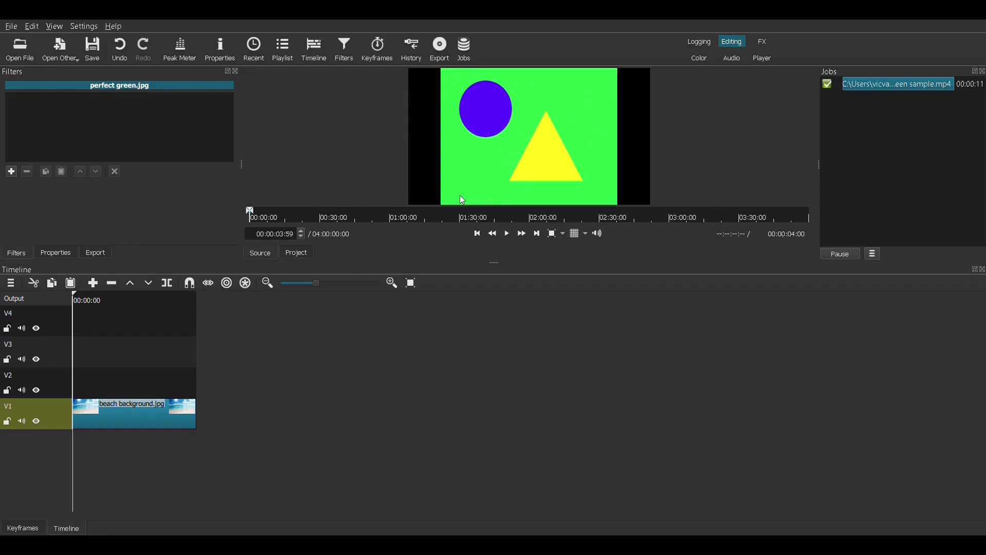
Drop perfect green.jpg onto V3, remove the gap before it, and select the clip
left_click_drag(538, 148, 116, 354)
right_click(100, 351)
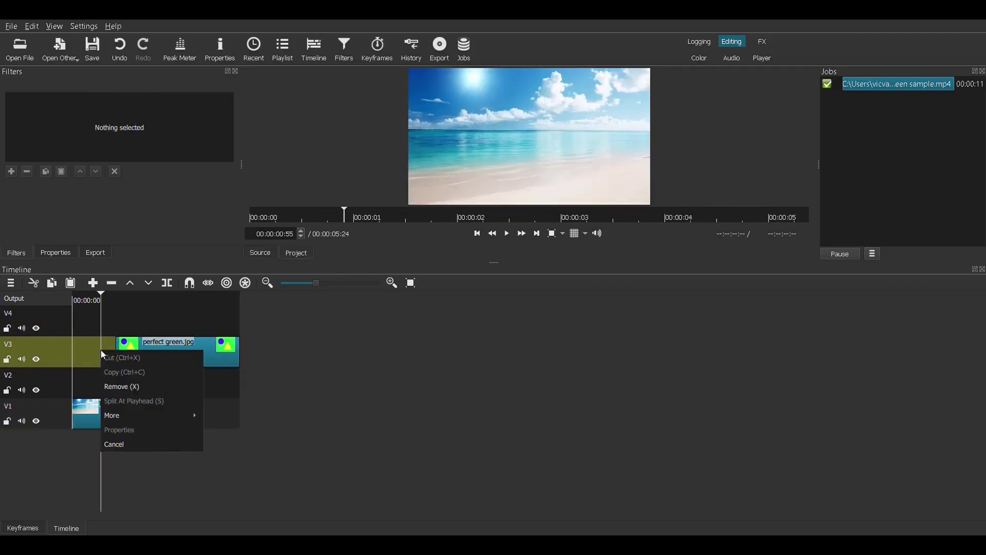
left_click(134, 386)
left_click(140, 353)
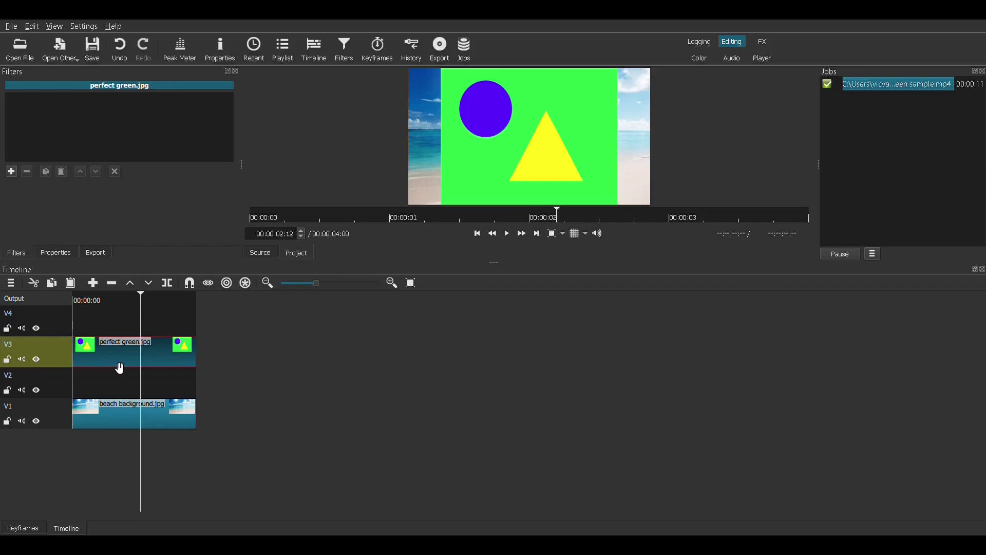
Add Chroma Key: Advanced (searched as 'chr') to perfect green.jpg and enlarge the preview area
left_click(11, 171)
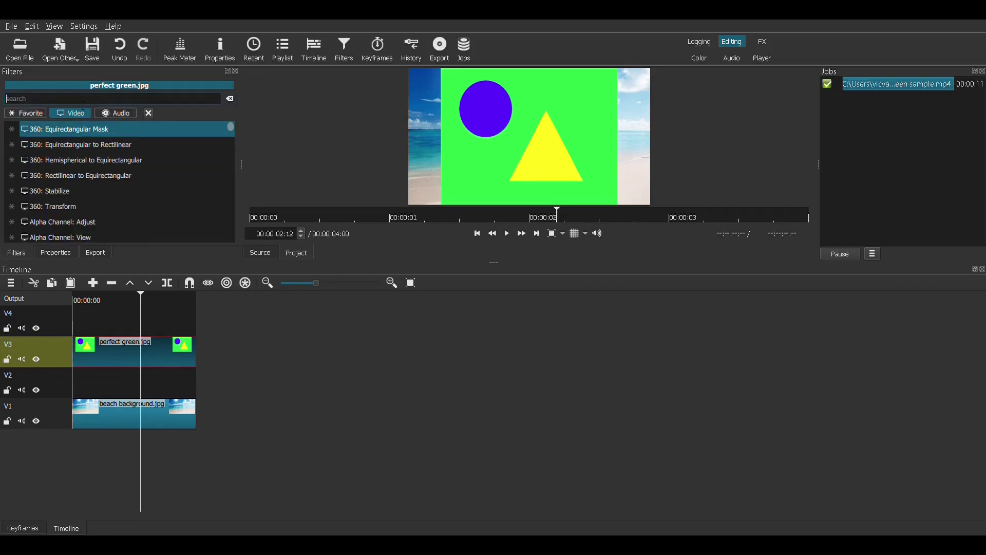
type("chroma")
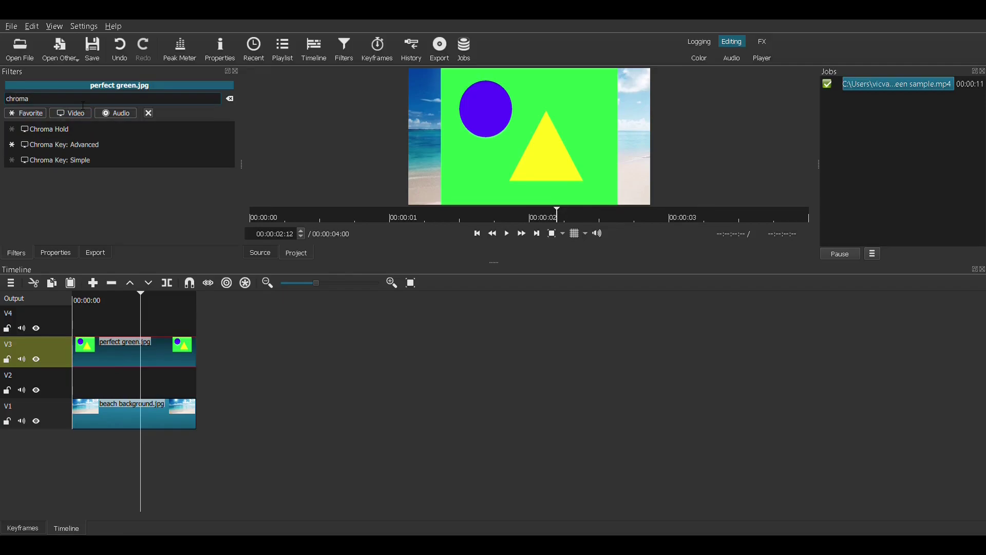
left_click(76, 146)
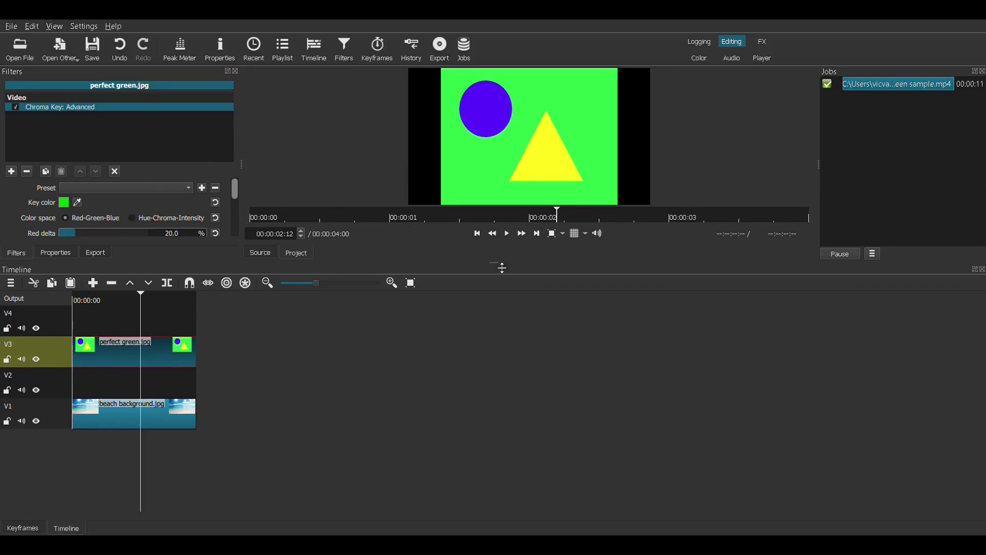
left_click_drag(502, 267, 496, 346)
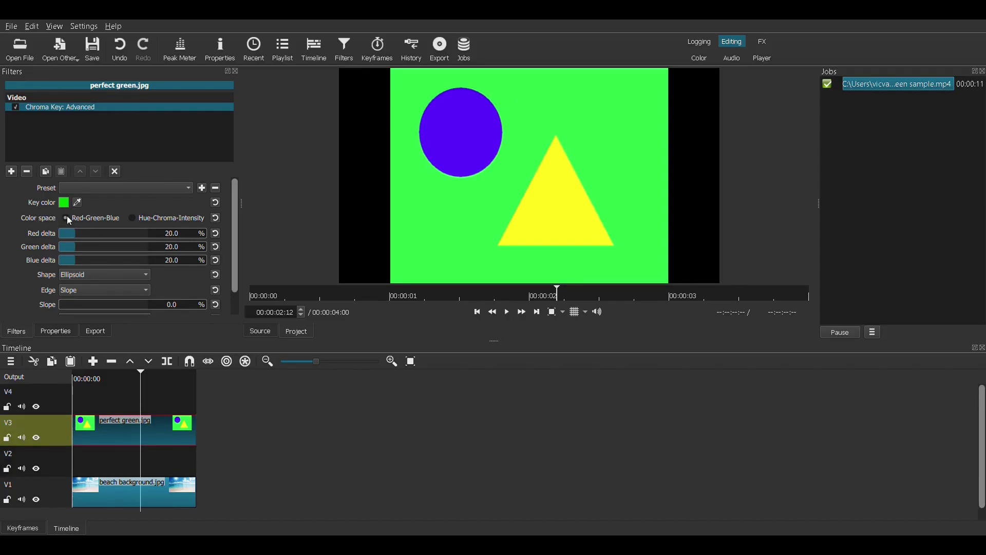
In Red-Green-Blue colour space, sample the green backdrop as the key colour, then toggle the filter to compare
left_click(134, 219)
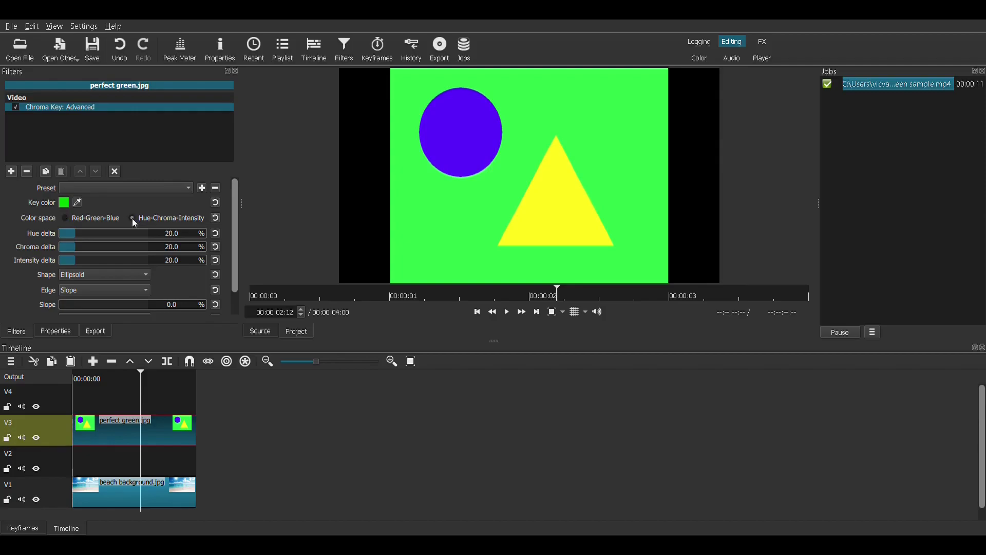
left_click(66, 219)
left_click(78, 202)
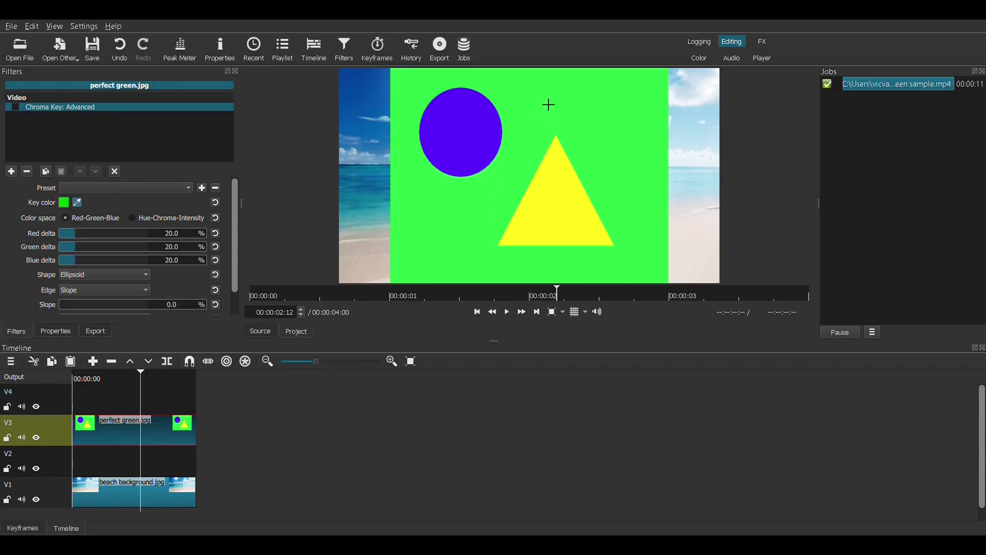
left_click(549, 105)
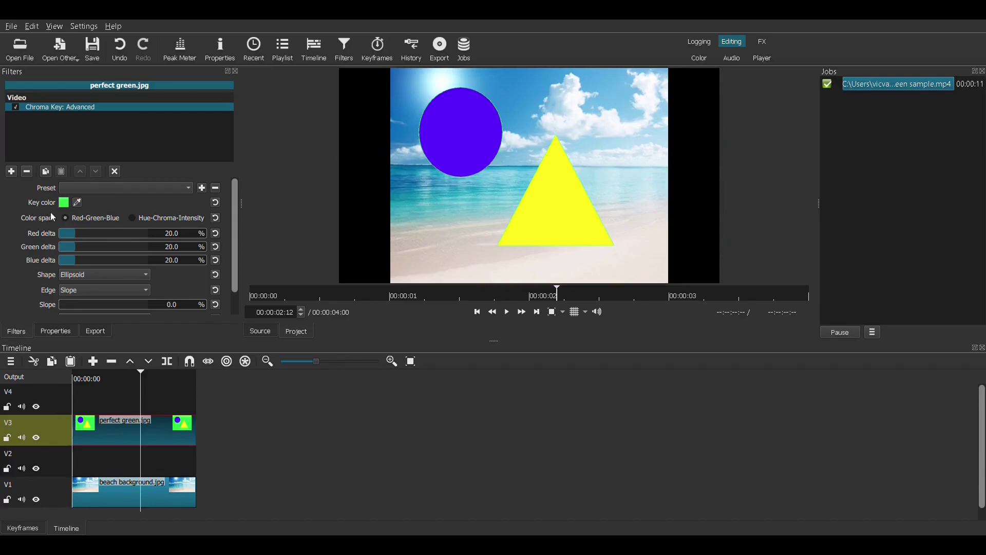
left_click(16, 108)
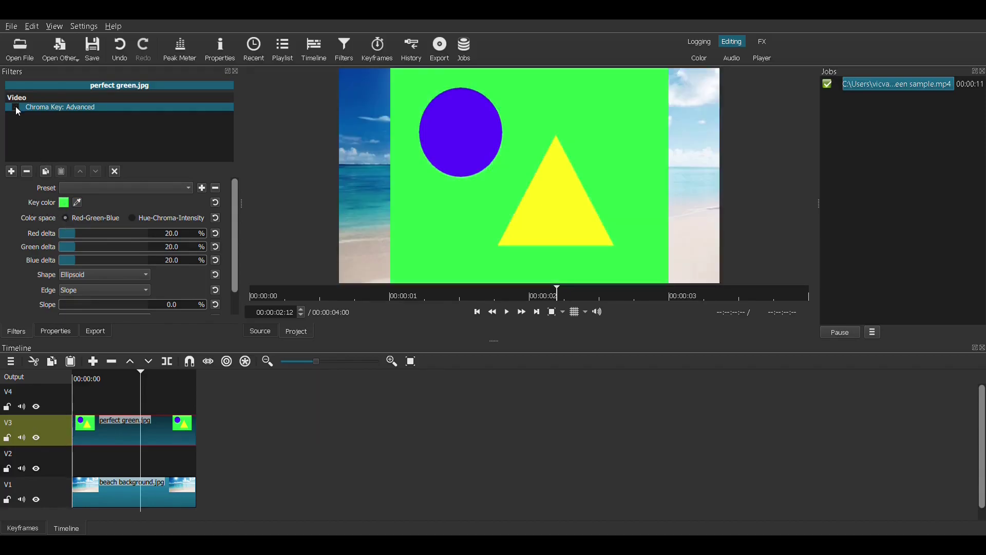
left_click(16, 108)
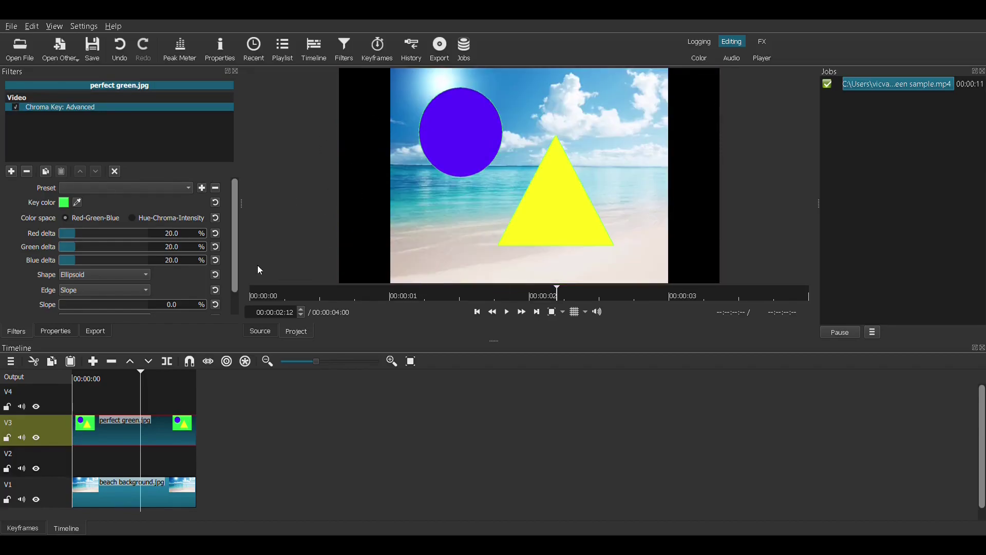
Set the chroma key Shape to Box and Operation to Minimum so the beach fills the frame
left_click_drag(234, 224, 235, 246)
left_click(122, 251)
left_click(123, 256)
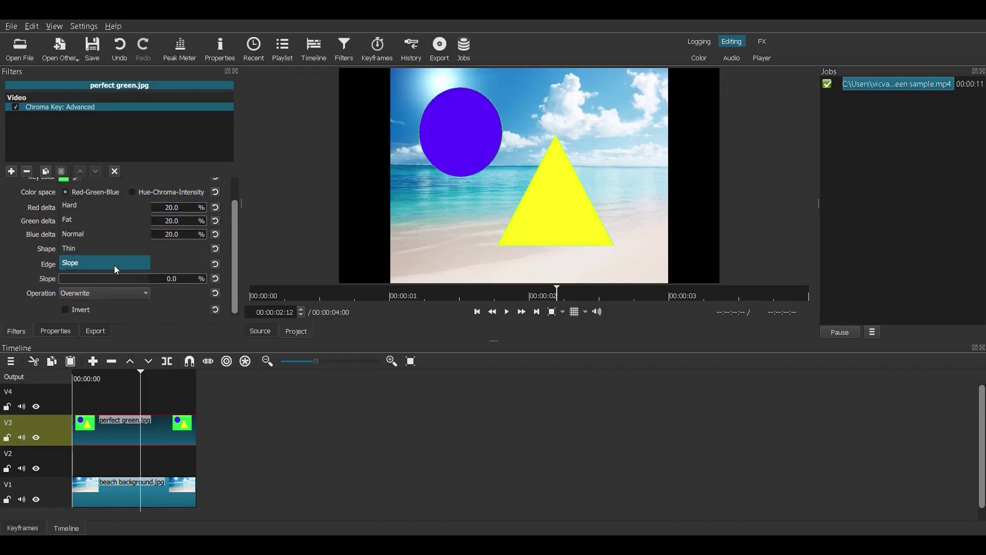
left_click(122, 294)
left_click(98, 272)
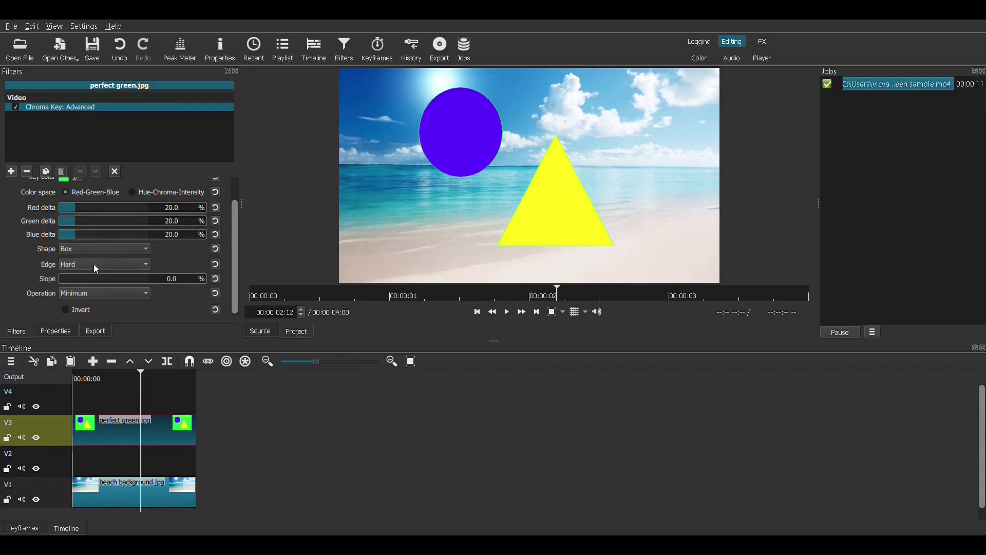
scroll(237, 291, "up", 1)
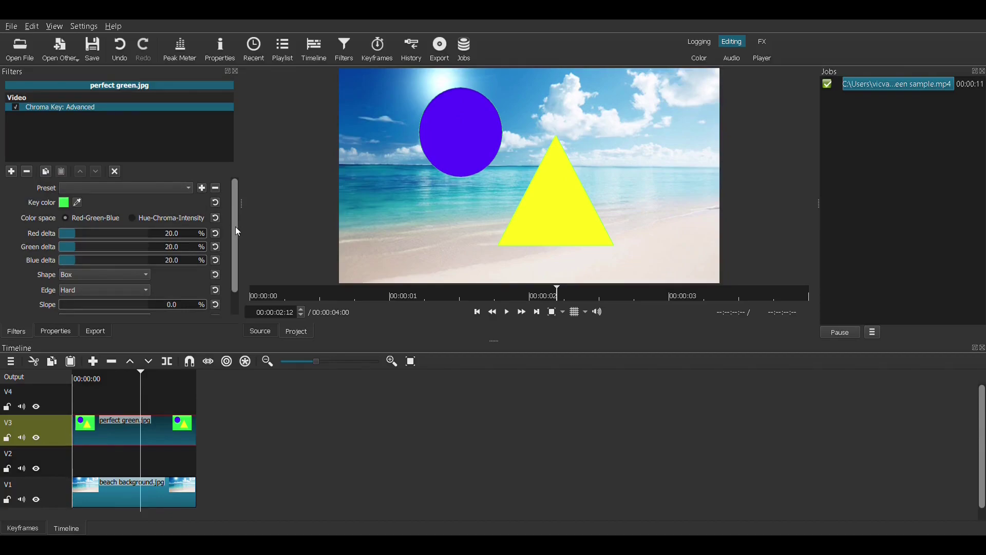
left_click_drag(238, 231, 230, 266)
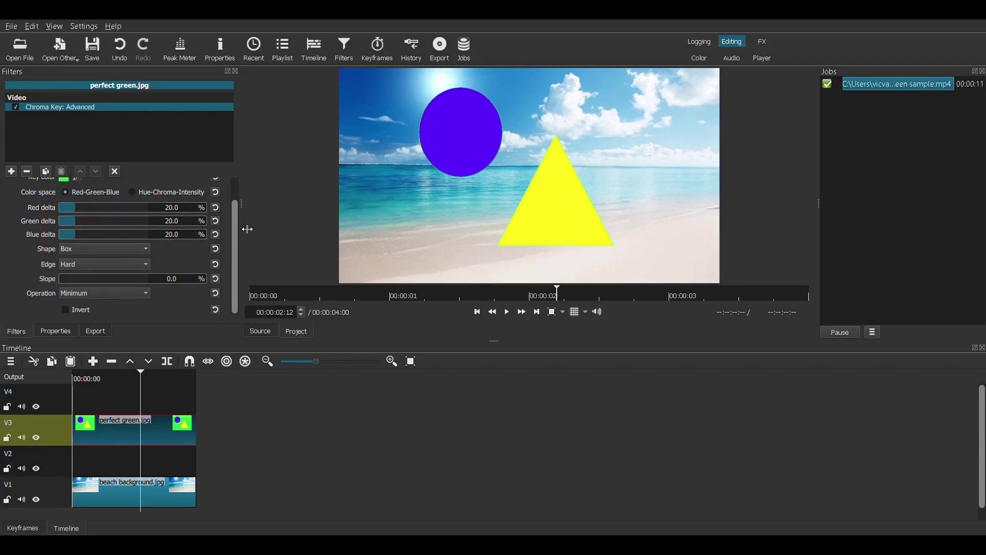
Add Size, Position & Rotate and shrink the shapes overlay to about 45% in the upper right
left_click(11, 173)
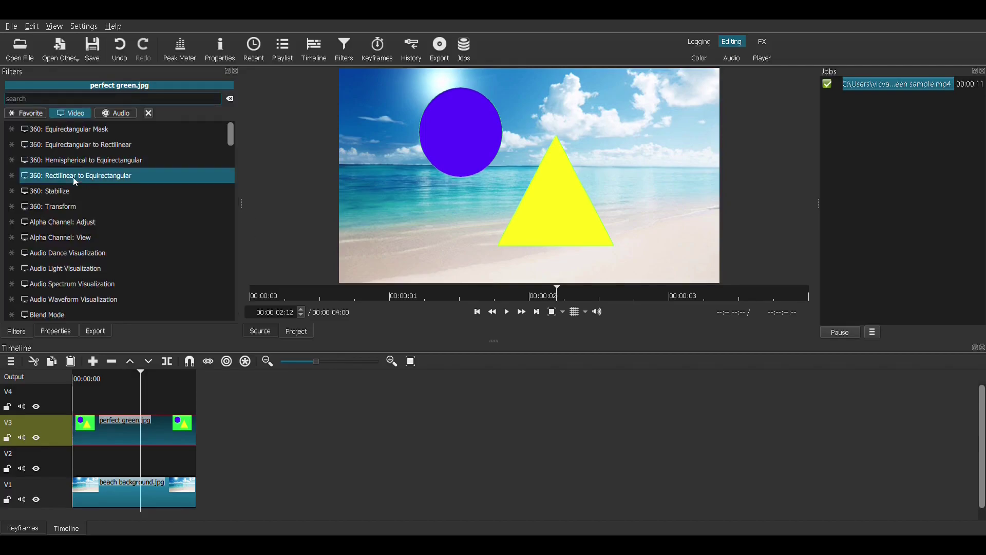
type("size")
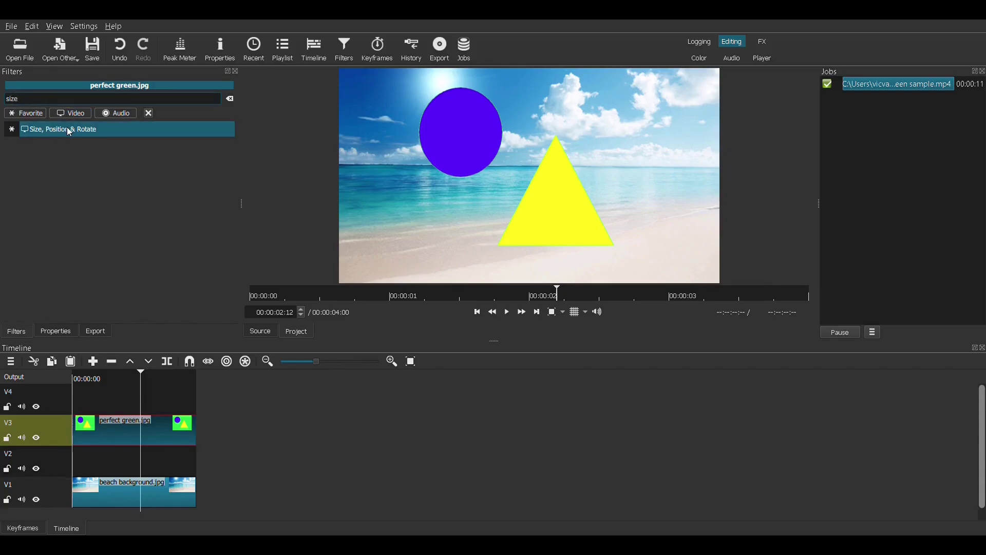
left_click(67, 129)
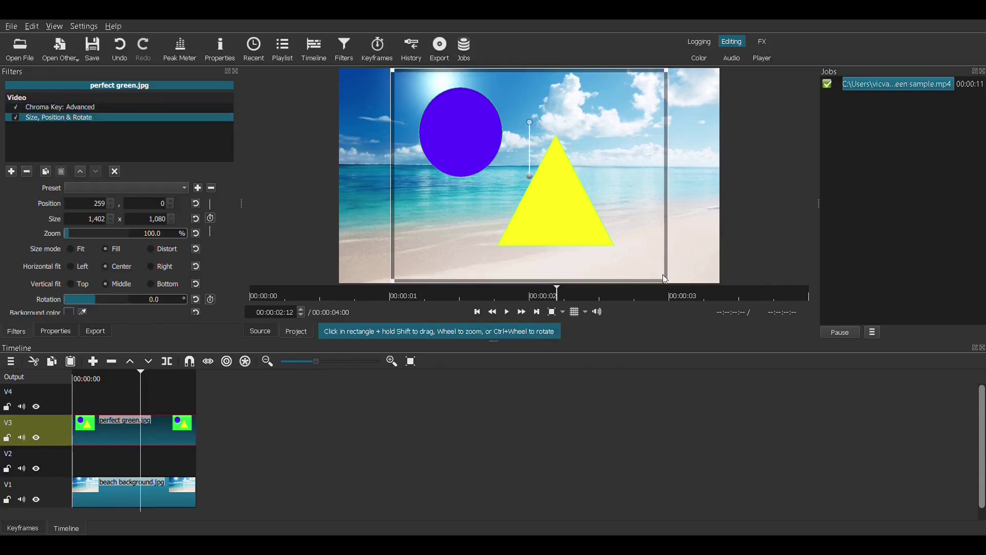
left_click_drag(667, 282, 518, 160)
left_click_drag(454, 125, 656, 133)
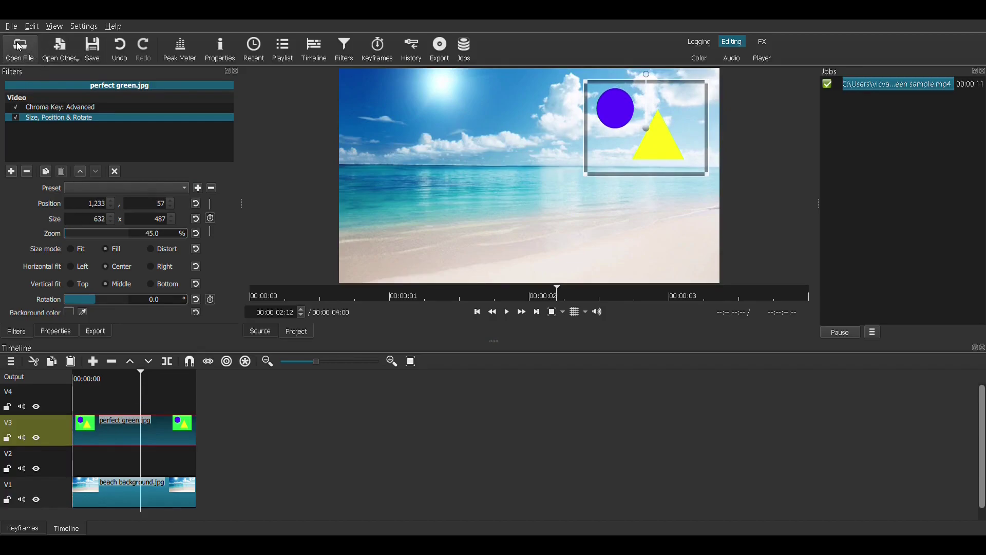
left_click(115, 383)
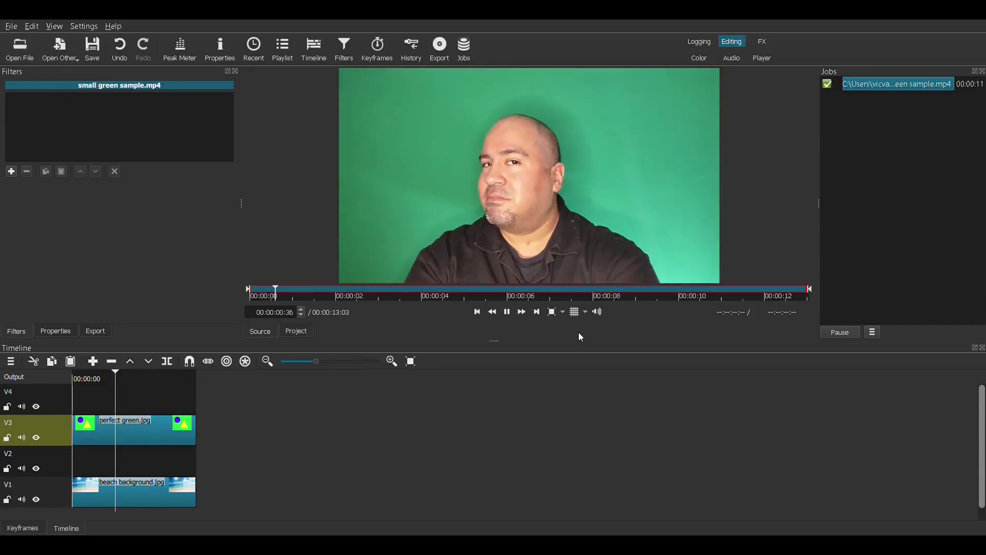
Place small green sample.mp4 on V4 and remove the leading gap so it starts at zero
left_click(506, 311)
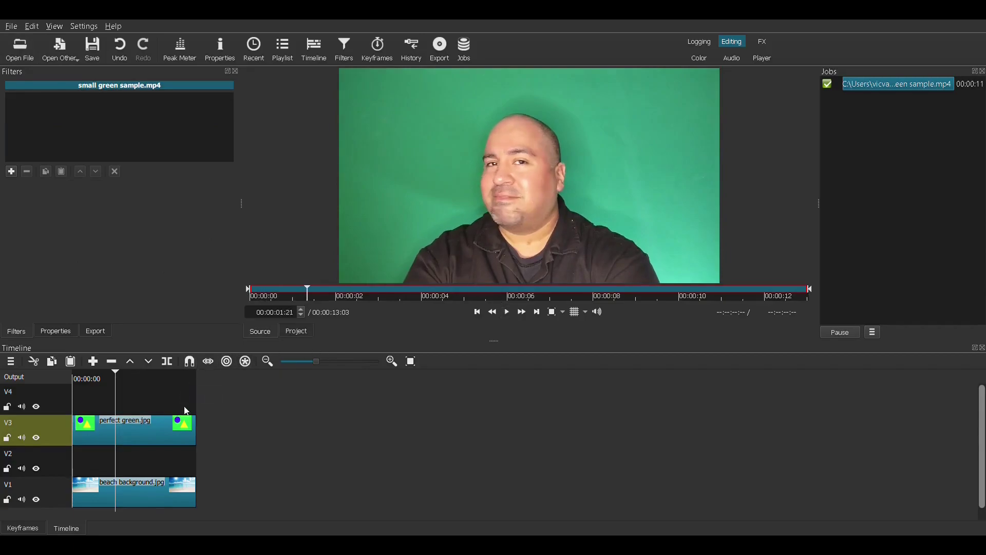
left_click_drag(530, 178, 73, 391)
left_click(76, 396)
right_click(76, 396)
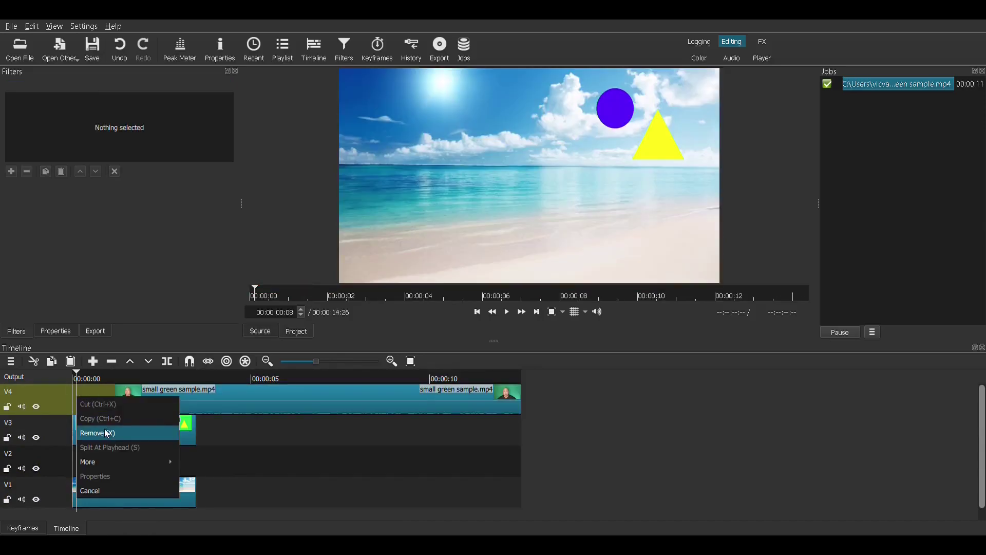
left_click(107, 433)
left_click(134, 376)
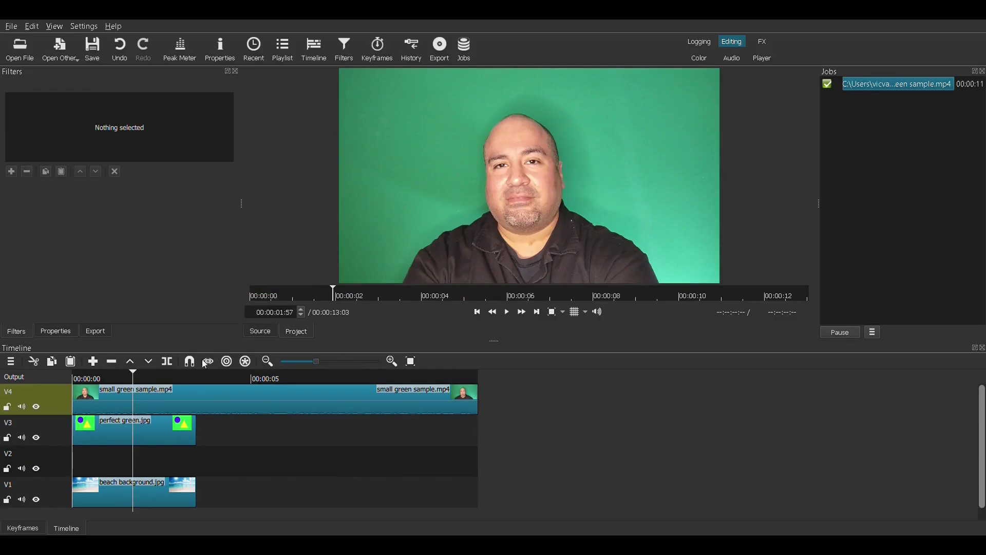
Add Chroma Key: Advanced (searched as 'chrom') to the V4 clip in Hue-Chroma-Intensity colour space
left_click(171, 402)
left_click(11, 171)
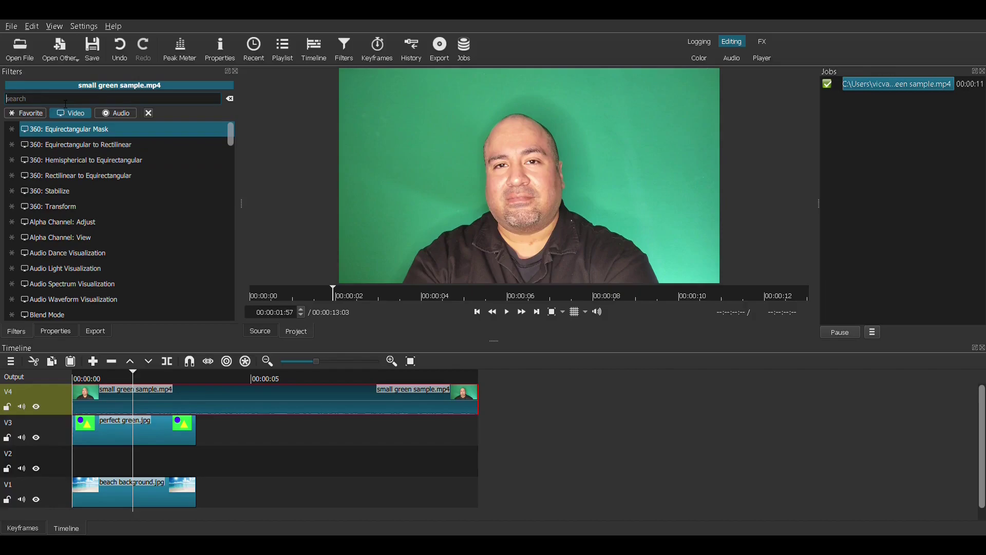
type("chrom")
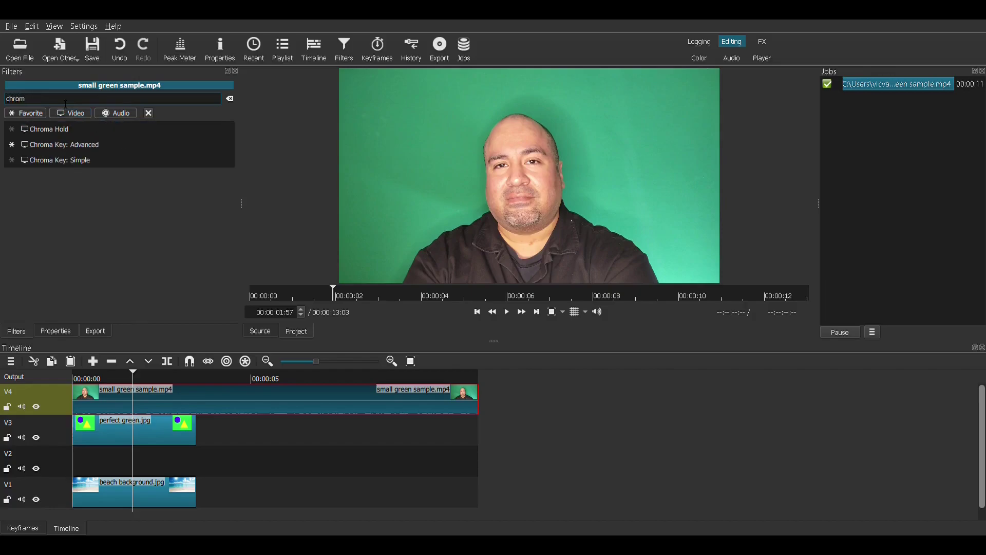
left_click(86, 147)
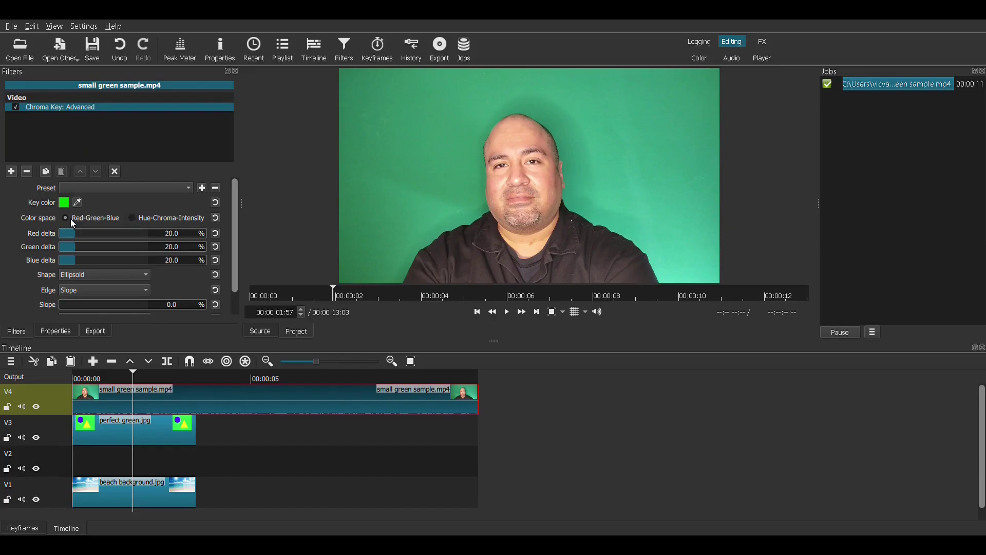
left_click(133, 219)
Set the green-screen chroma key Edge to Hard and Operation to Minimum
scroll(235, 221, "down", 2)
scroll(103, 251, "up", 1)
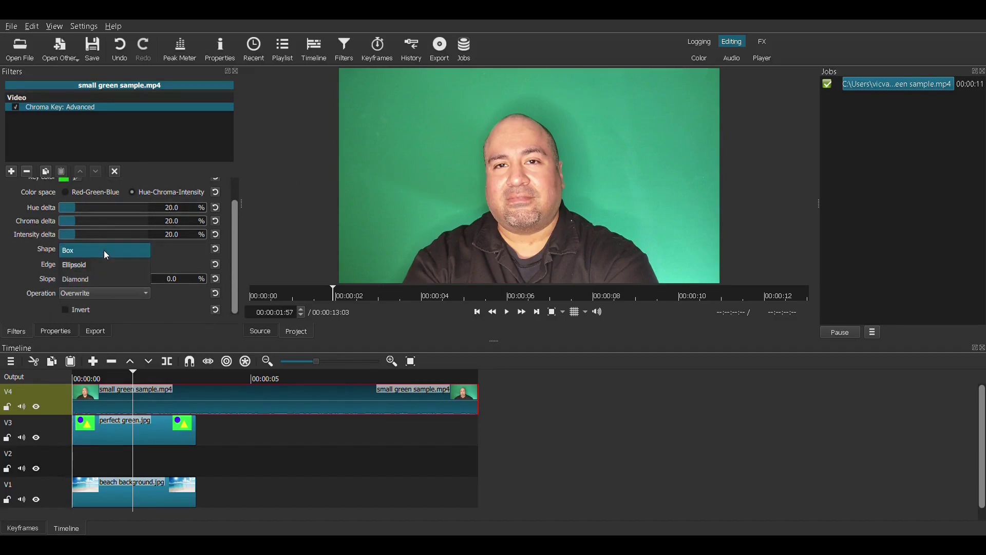
left_click(98, 264)
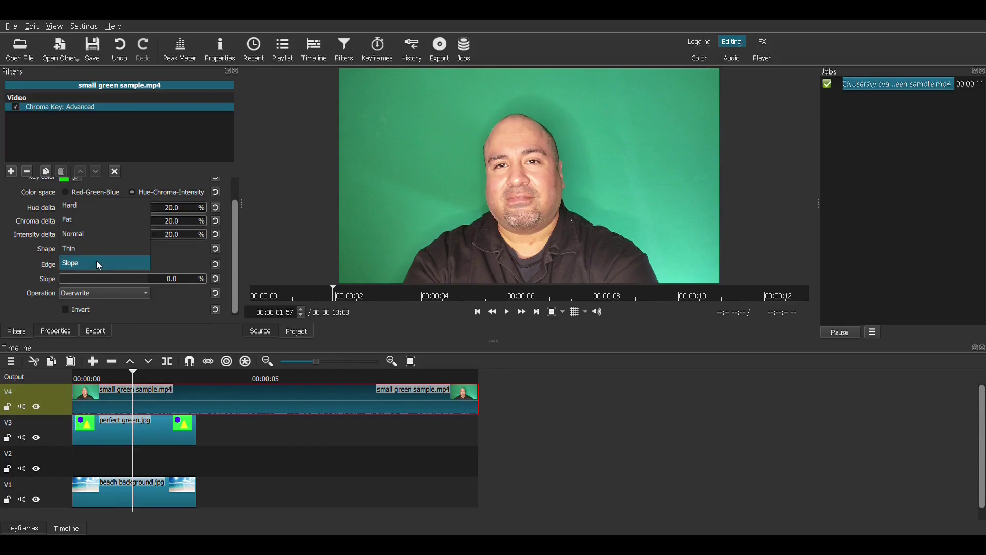
left_click(80, 206)
left_click(90, 292)
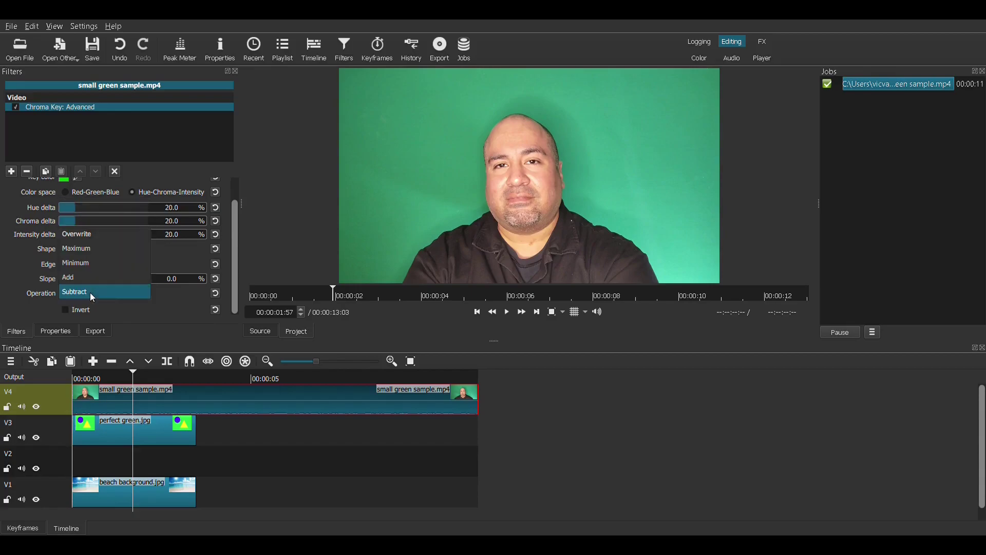
left_click(81, 264)
left_click_drag(233, 272, 230, 239)
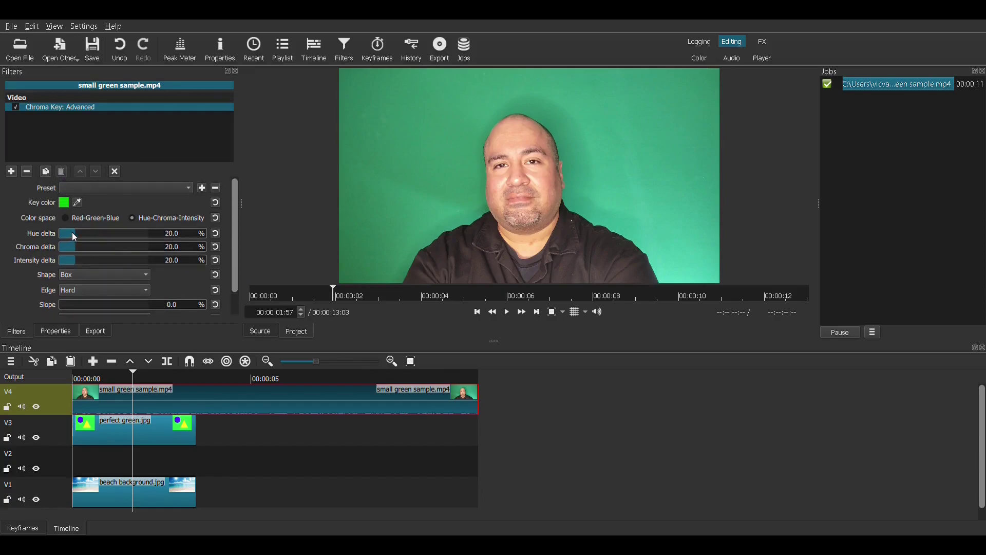
Adjust the key deltas, ending at Hue 0%, Chroma 9% and Intensity 9%
left_click_drag(72, 232, 152, 249)
left_click_drag(74, 260, 192, 269)
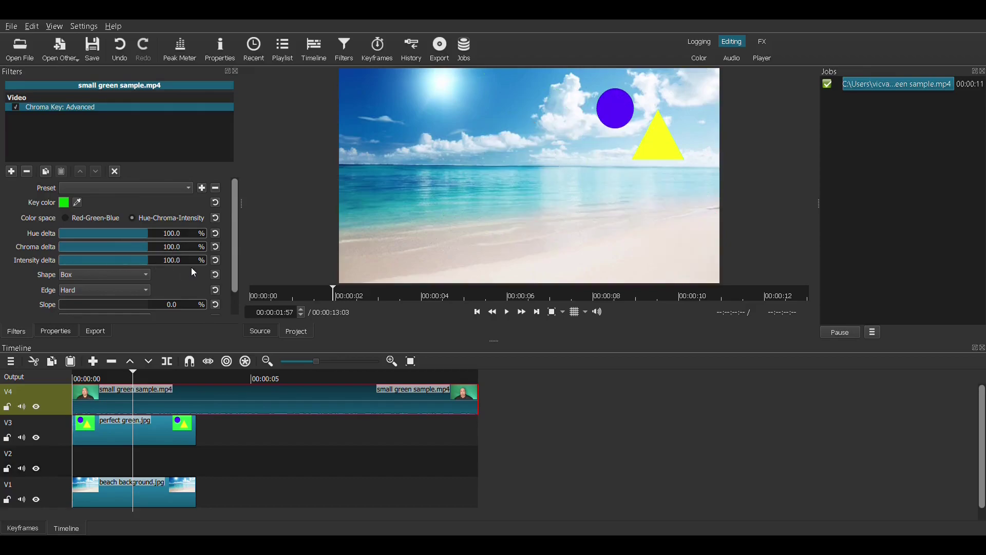
left_click(128, 261)
left_click(114, 246)
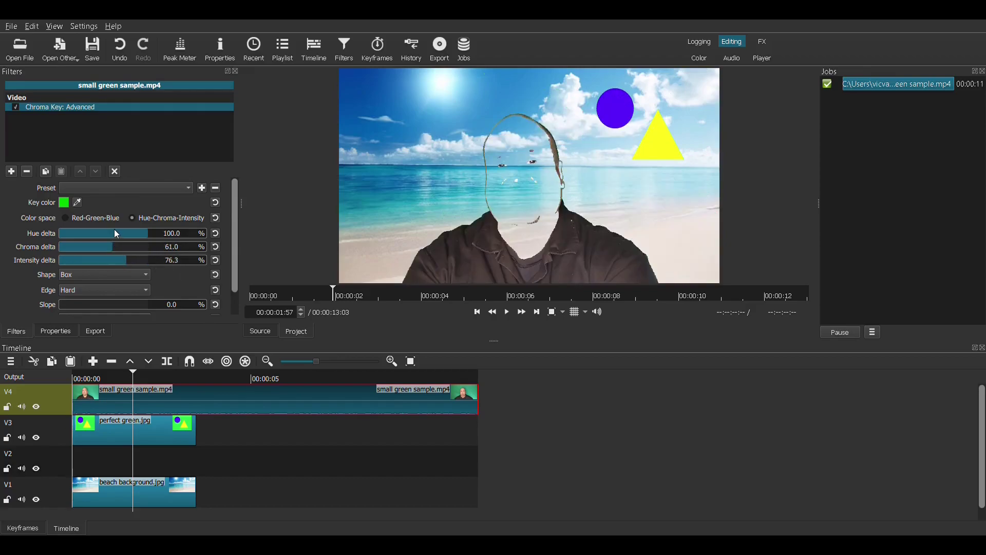
left_click(114, 233)
left_click_drag(112, 247, 62, 227)
left_click(80, 260)
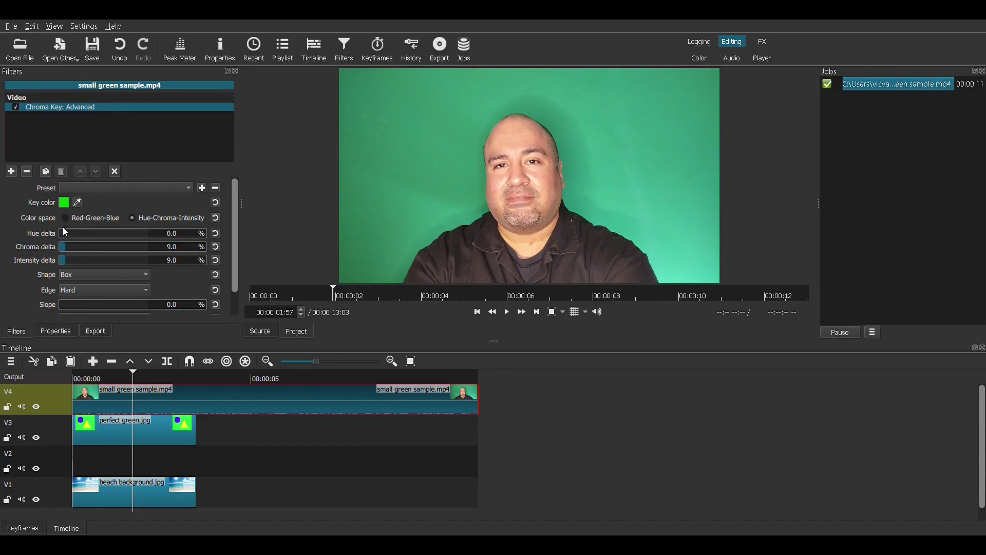
Sample the backdrop green as the key colour and set Hue 5.1%, Chroma 13.6%, Intensity 100%
left_click(77, 203)
left_click(441, 148)
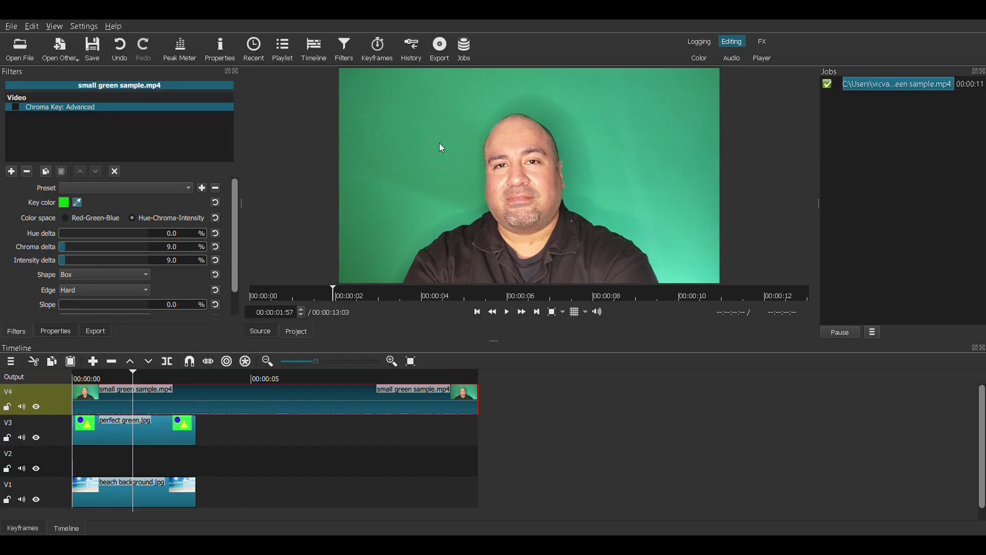
left_click(64, 233)
left_click_drag(64, 234, 118, 238)
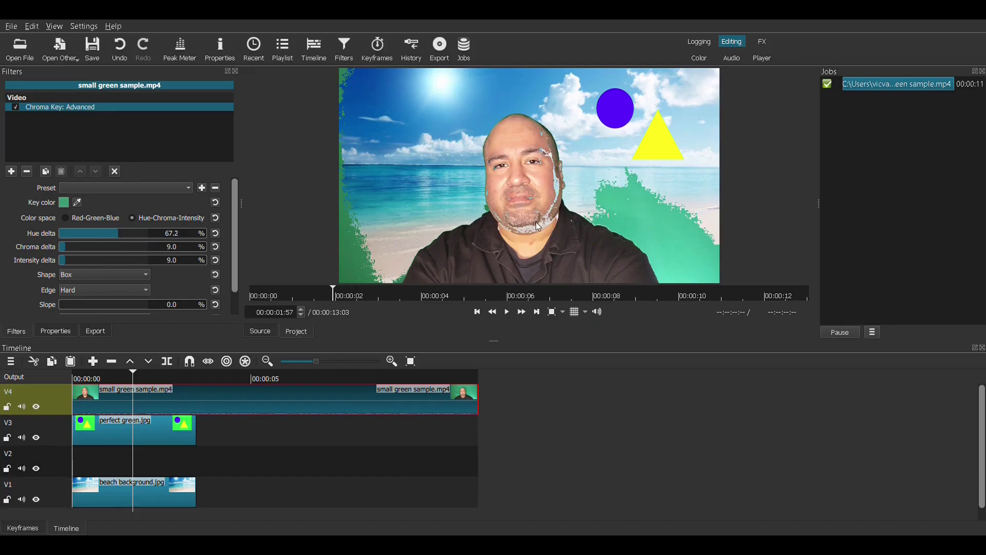
left_click_drag(113, 232, 144, 257)
left_click_drag(235, 256, 123, 266)
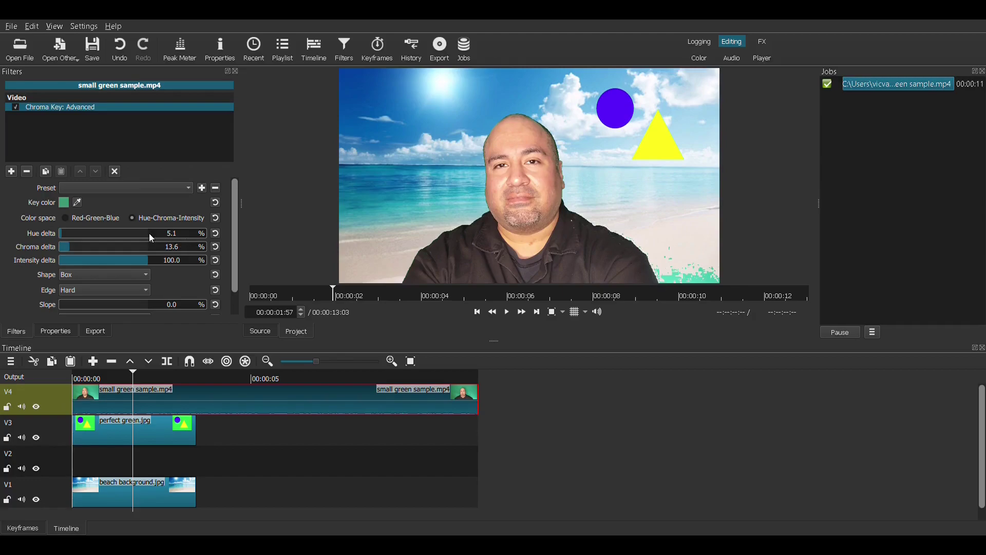
Tune the key deltas to Hue 11.9%, Chroma 24.3% and Intensity 33.9% to clear the green edges
left_click_drag(139, 260, 82, 260)
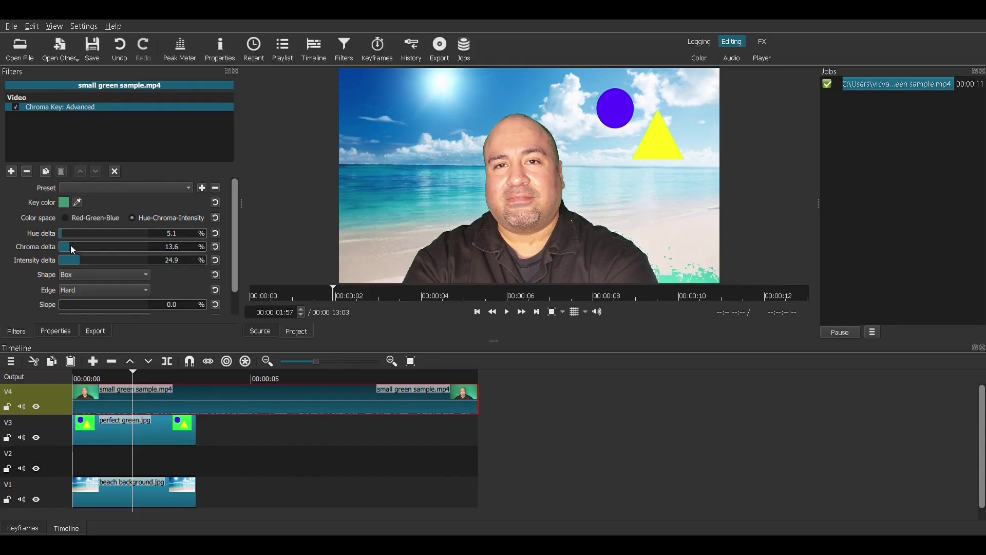
left_click_drag(62, 234, 79, 250)
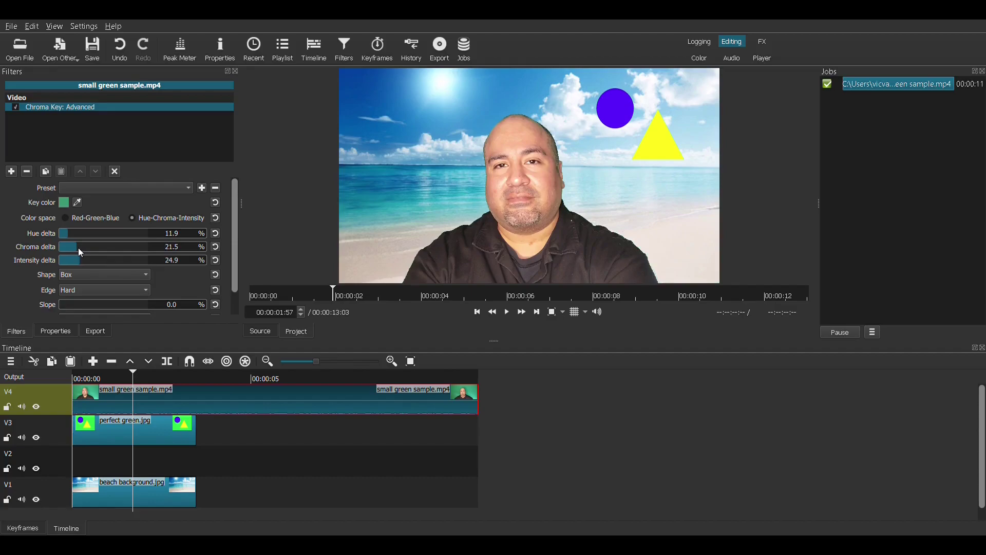
left_click_drag(79, 248, 91, 247)
mouse_move(89, 245)
left_mouse_down()
mouse_move(70, 245)
mouse_move(81, 248)
left_mouse_up()
mouse_move(75, 260)
left_mouse_down()
mouse_move(54, 267)
mouse_move(90, 263)
left_mouse_up()
Toggle the chroma key filter off and back on to compare the result
left_click(16, 107)
left_click(15, 107)
left_click(15, 107)
Extend perfect green.jpg on V3 to 00:00:13:00 and start lengthening beach background.jpg
left_click(168, 434)
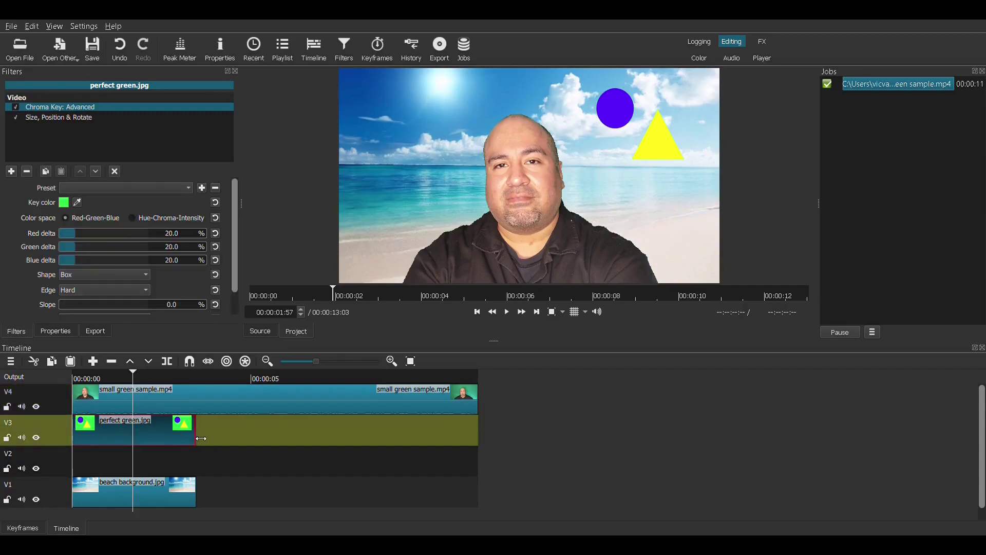
left_click_drag(196, 438, 480, 443)
left_click(172, 492)
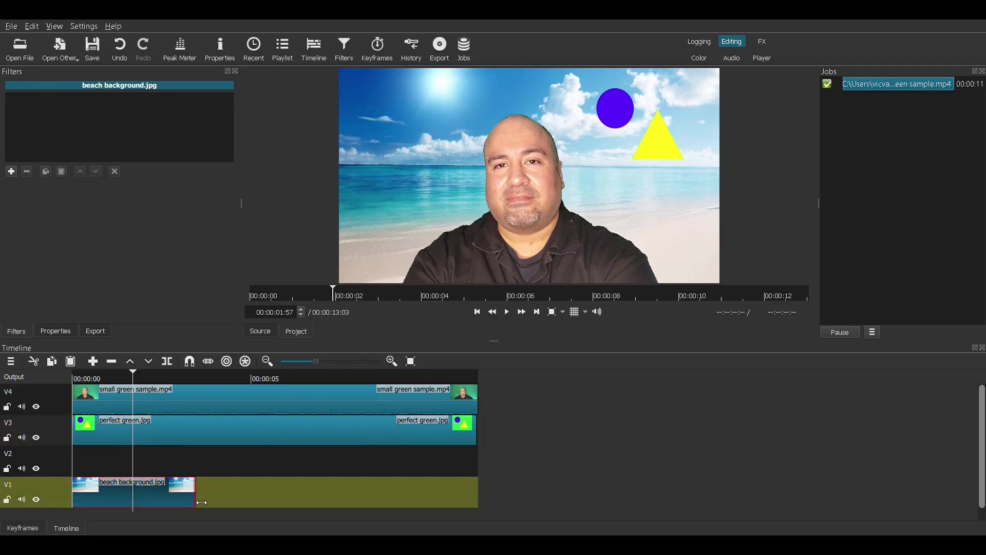
mouse_move(197, 503)
left_mouse_down()
mouse_move(420, 493)
mouse_move(195, 483)
left_mouse_up()
Play back the composite to check it, then stretch beach background.jpg on V1 to about 00:00:13:03
left_click(171, 374)
key("space")
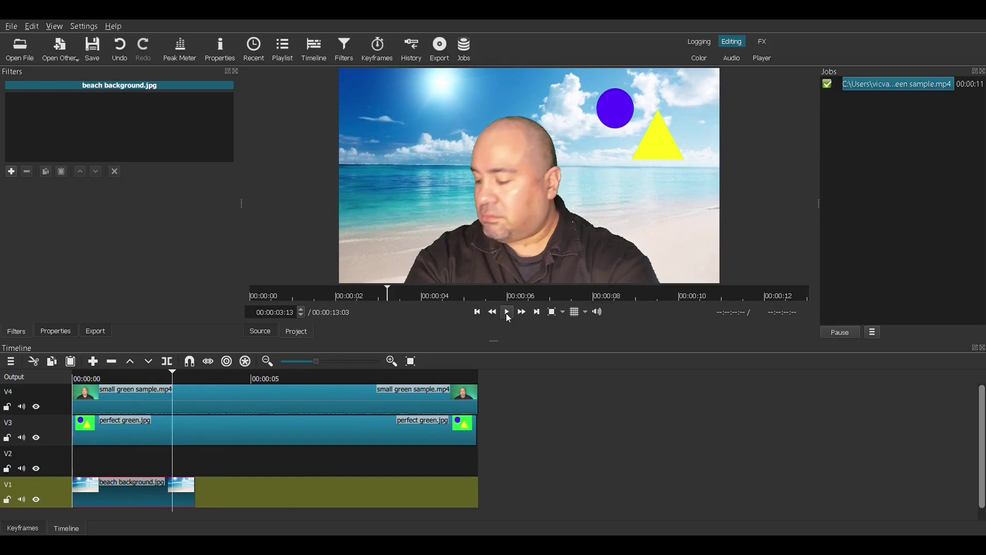
left_click(507, 312)
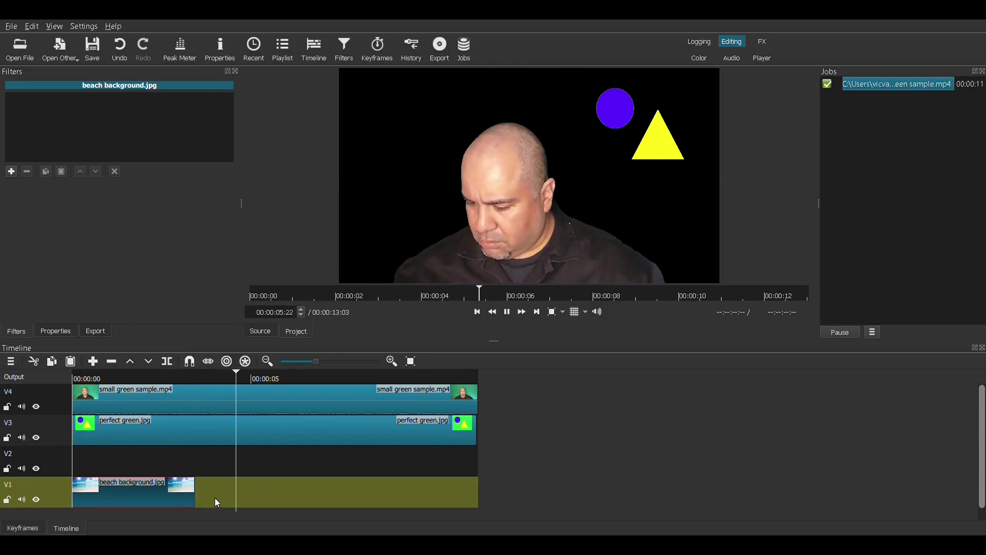
left_click(508, 312)
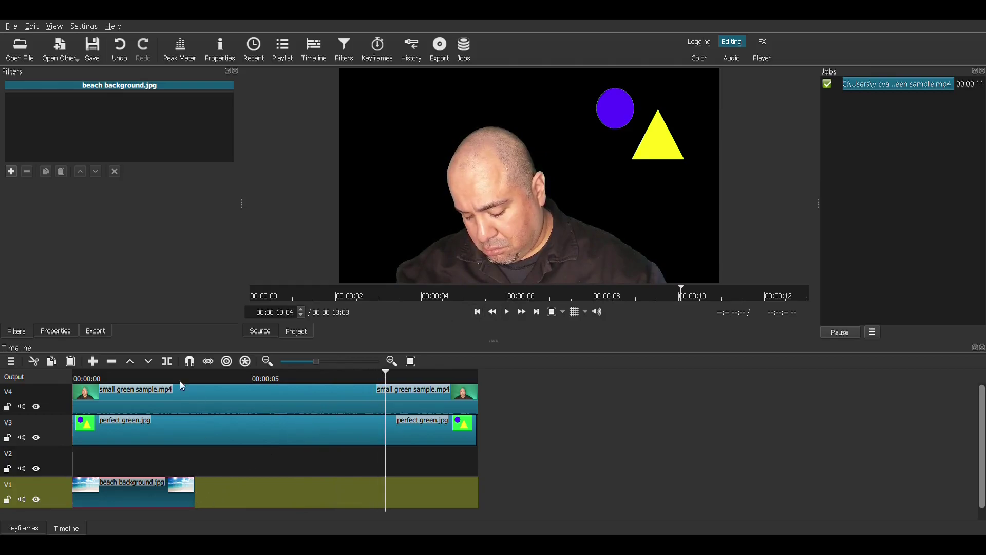
left_click(157, 378)
left_click_drag(196, 497, 482, 499)
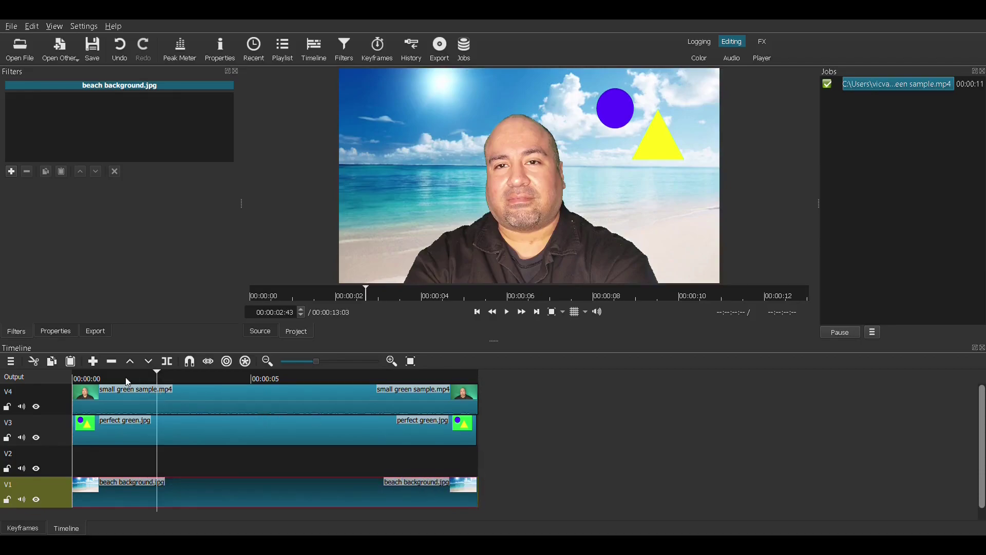
left_click(477, 312)
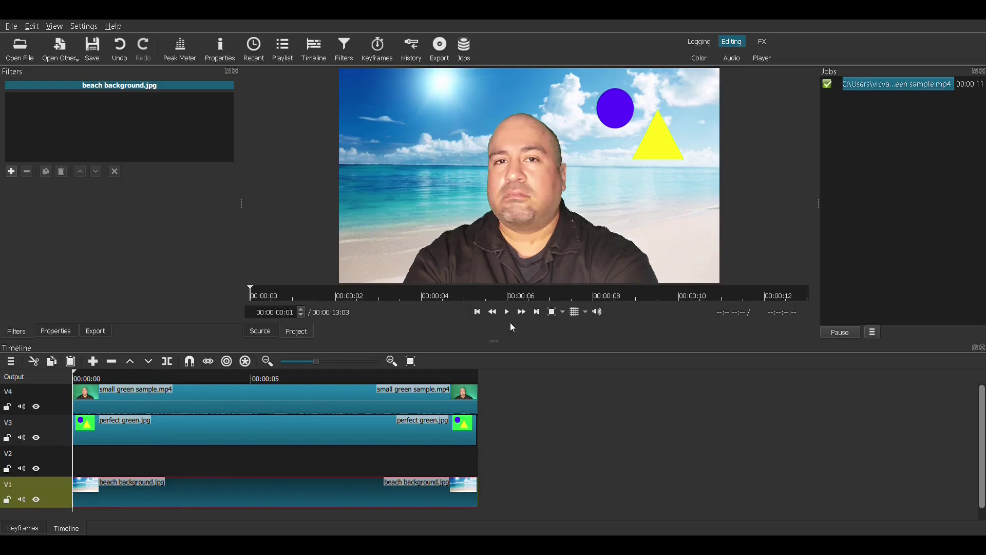
left_click(507, 311)
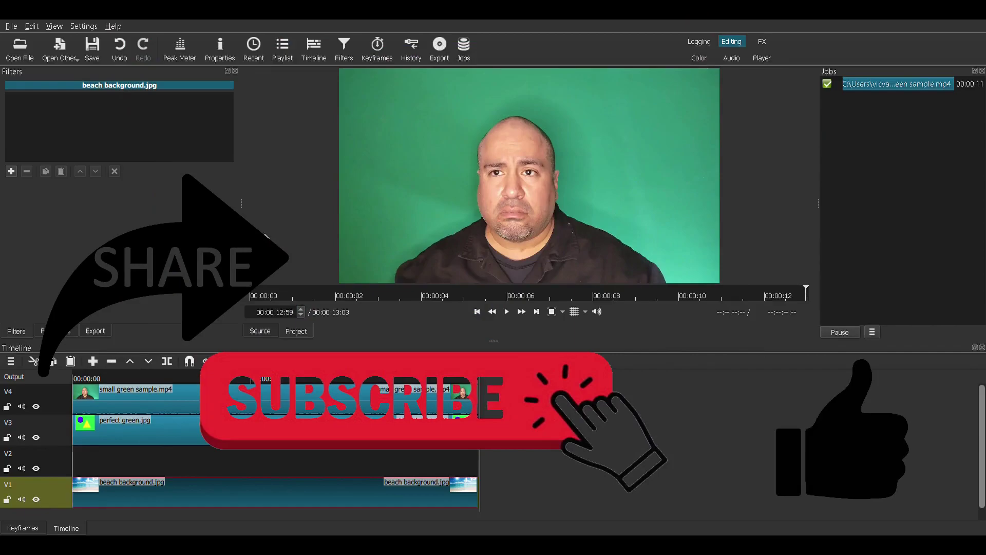
left_click(149, 376)
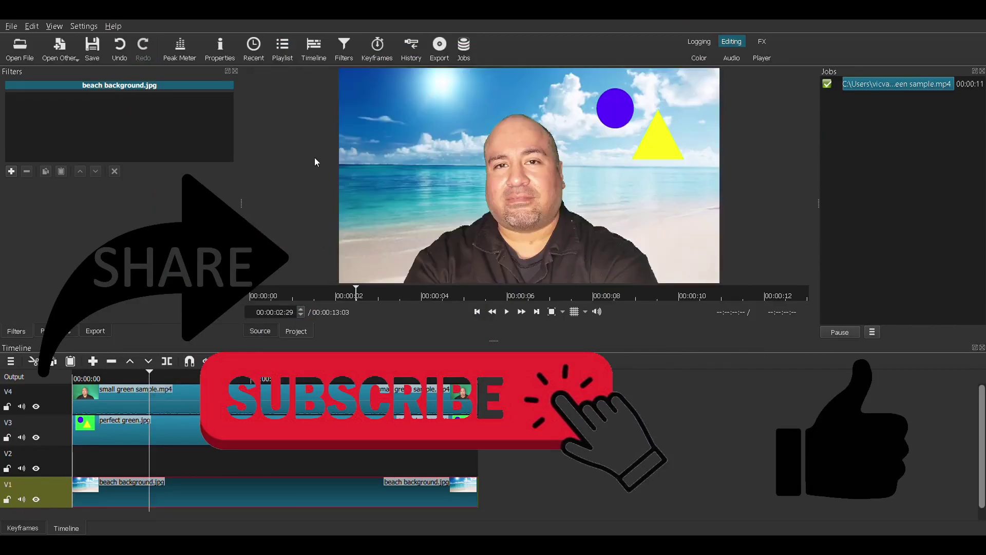